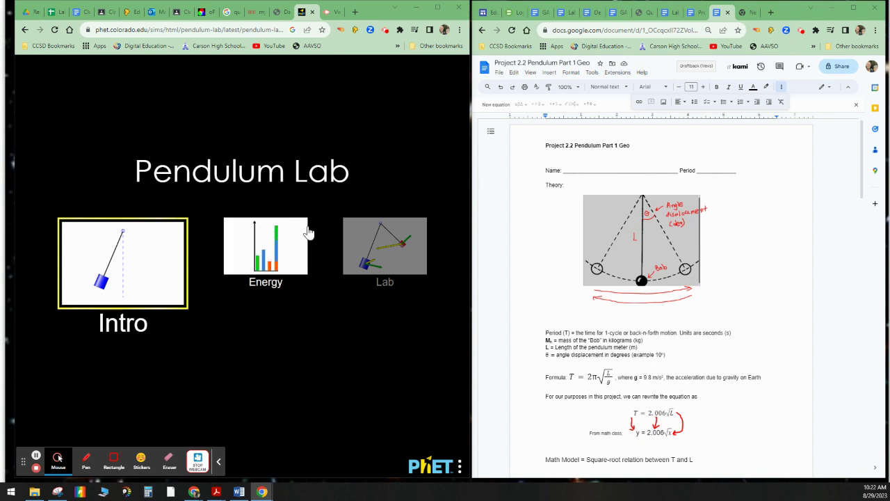
Open the Lab screen, swing the 0.70 m pendulum from 11°, then pause and pull it right to 20°
{"action": "left_click", "coordinate": [366, 239]}
{"action": "left_click", "coordinate": [366, 239]}
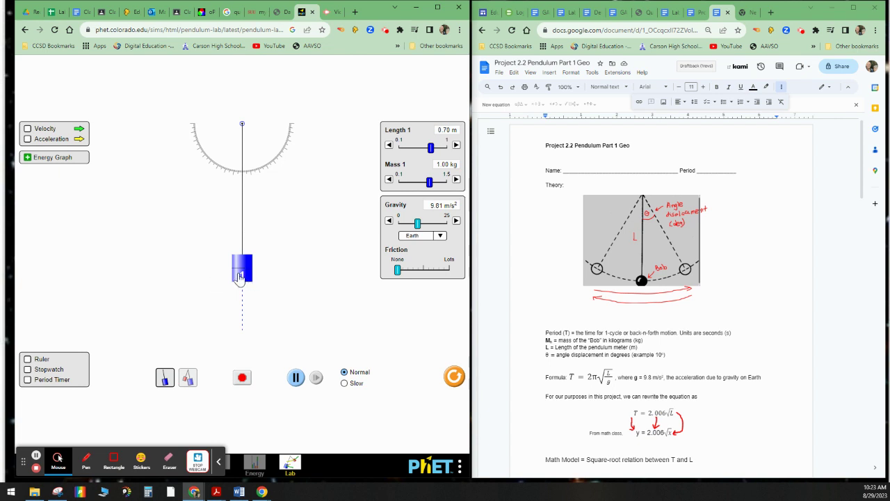
{"action": "left_click_drag", "start_coordinate": [242, 277], "coordinate": [295, 273]}
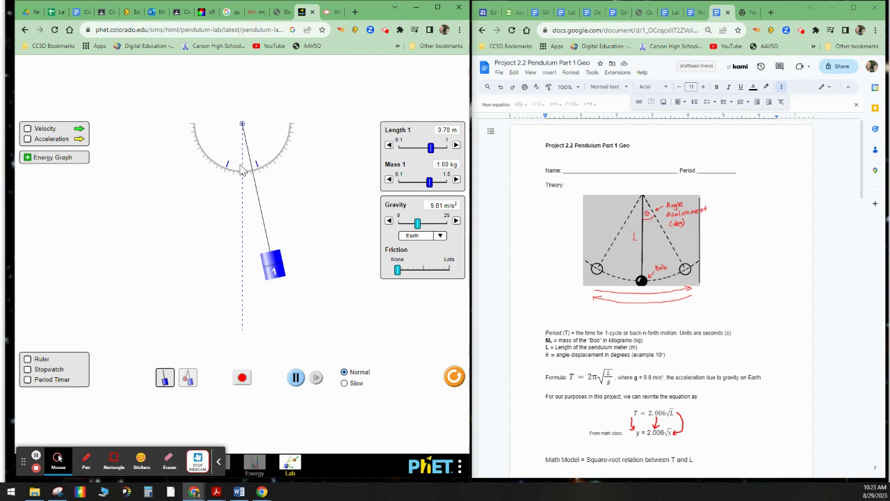
{"action": "left_click", "coordinate": [296, 379]}
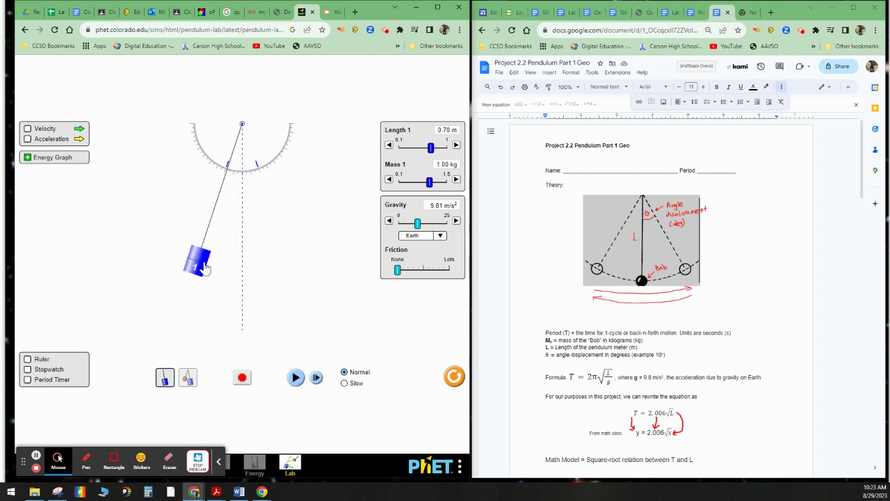
{"action": "left_click_drag", "start_coordinate": [204, 268], "coordinate": [300, 271]}
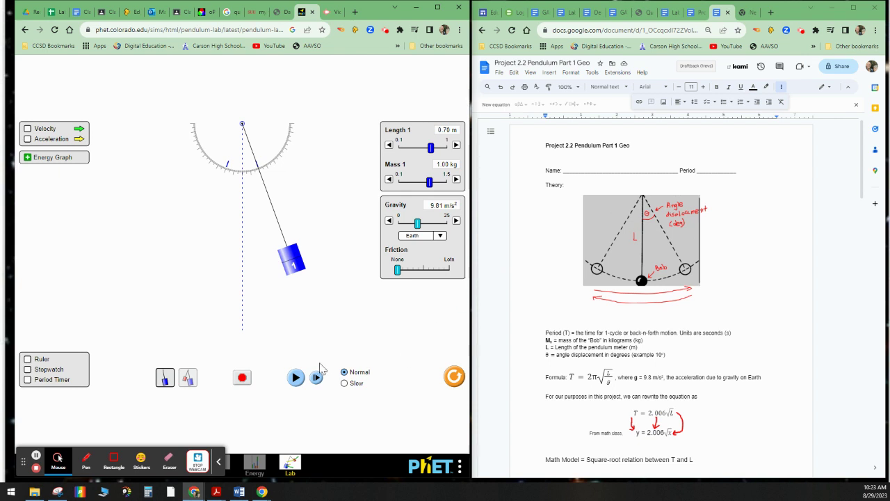
Release the pendulum at 9.80 m/s² gravity, add slight friction, then pause it mid-swing
{"action": "left_click", "coordinate": [295, 381]}
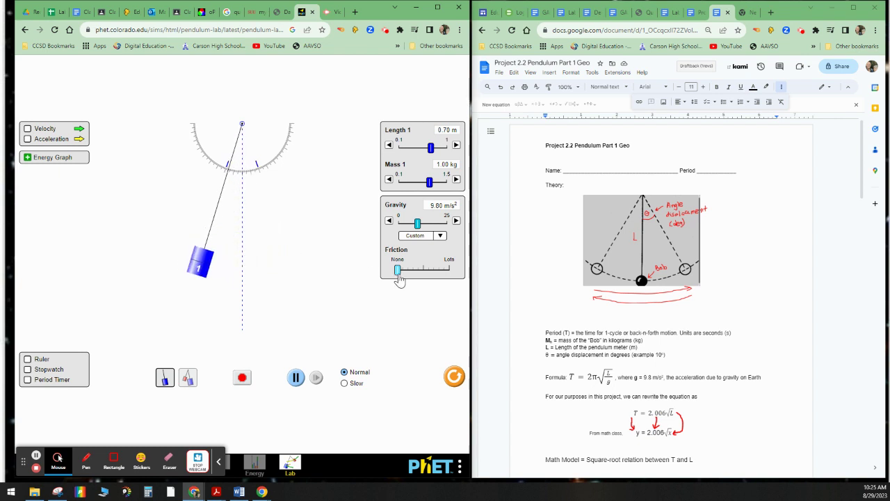
{"action": "left_click_drag", "start_coordinate": [401, 280], "coordinate": [406, 279]}
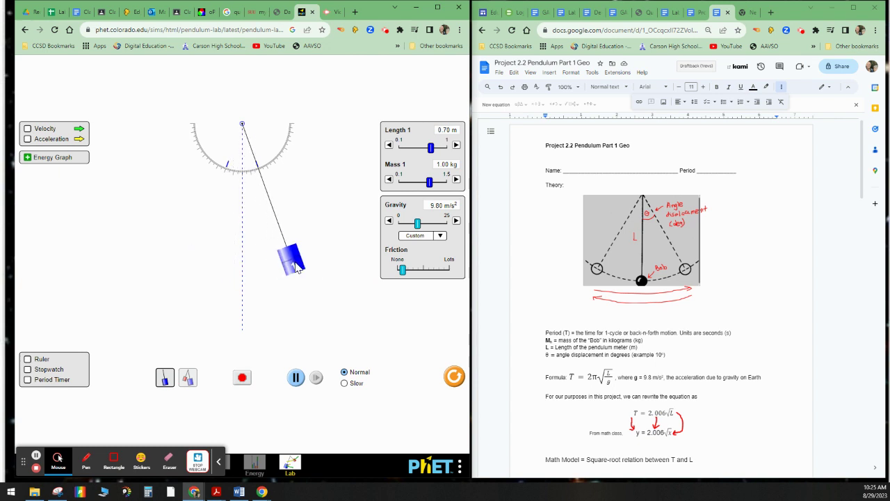
{"action": "left_click", "coordinate": [295, 378]}
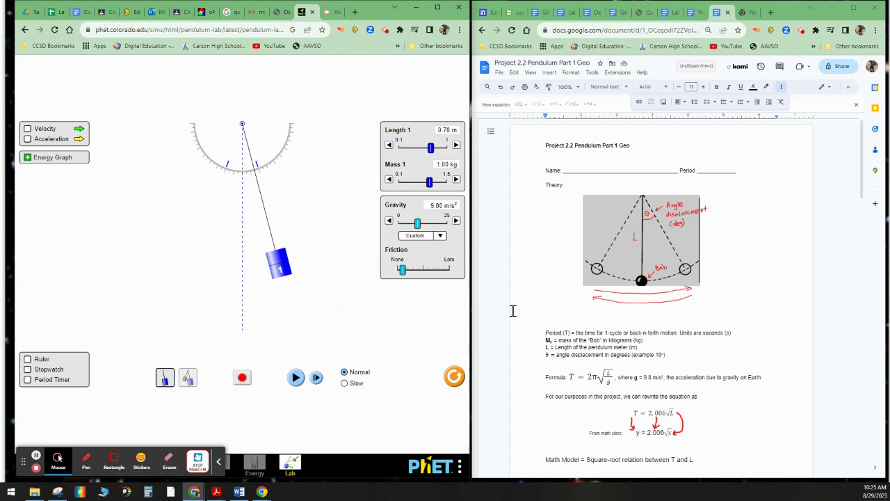
Scroll the project doc down to the Procedure page with the empty Table 1
{"action": "scroll", "coordinate": [513, 311], "scroll_direction": "down", "scroll_amount": 1}
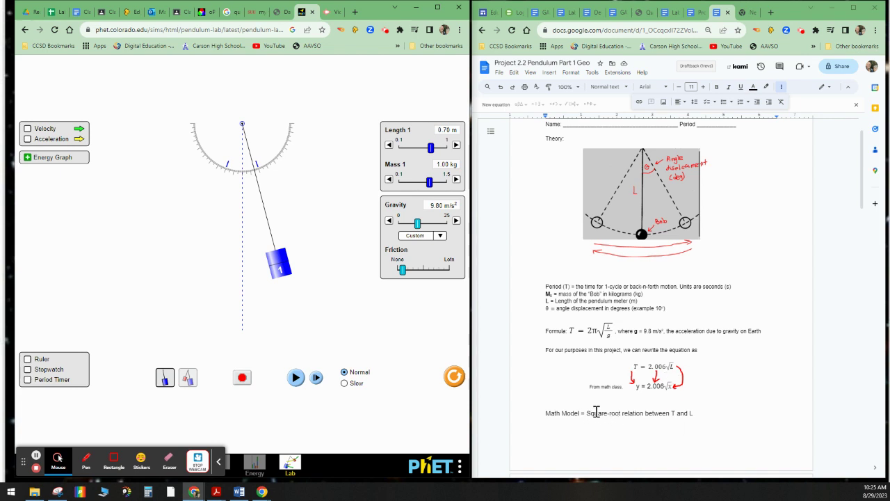
{"action": "scroll", "coordinate": [587, 412], "scroll_direction": "down", "scroll_amount": 6}
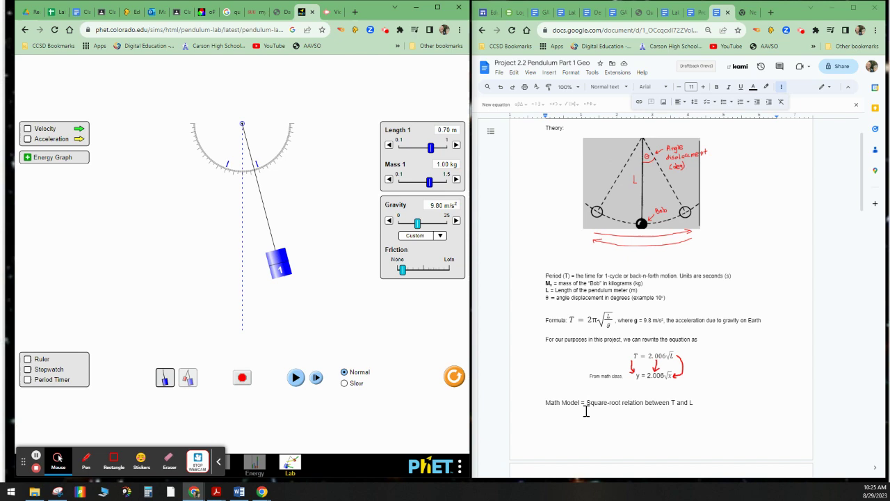
{"action": "scroll", "coordinate": [586, 412], "scroll_direction": "down", "scroll_amount": 3}
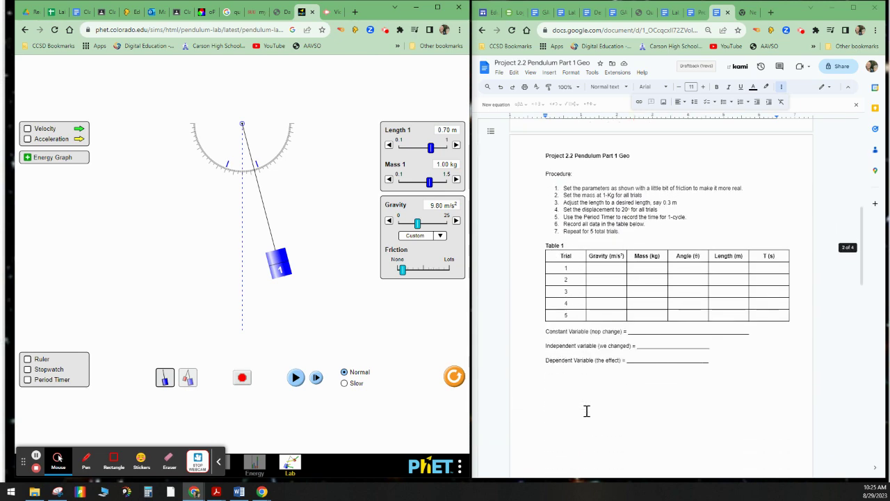
{"action": "scroll", "coordinate": [586, 411], "scroll_direction": "up", "scroll_amount": 1}
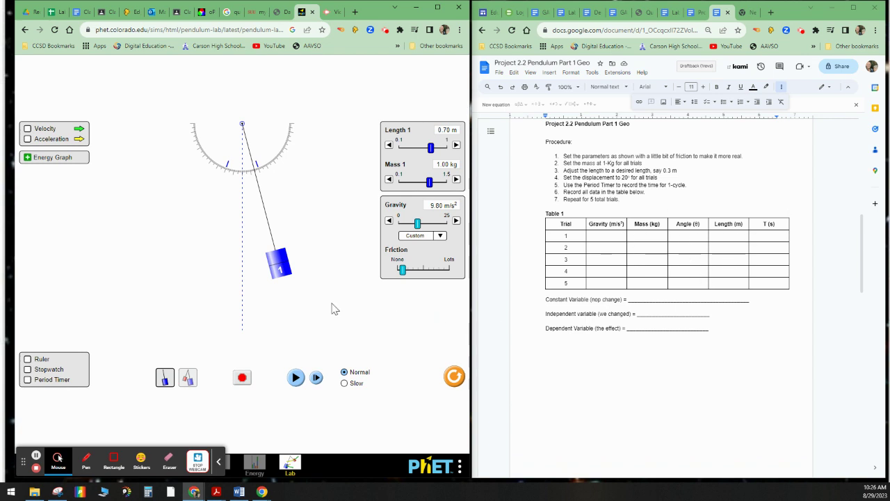
Return the bob toward vertical, shorten the pendulum to 0.30 m, and pull the bob out sideways
{"action": "left_click_drag", "start_coordinate": [282, 272], "coordinate": [243, 273]}
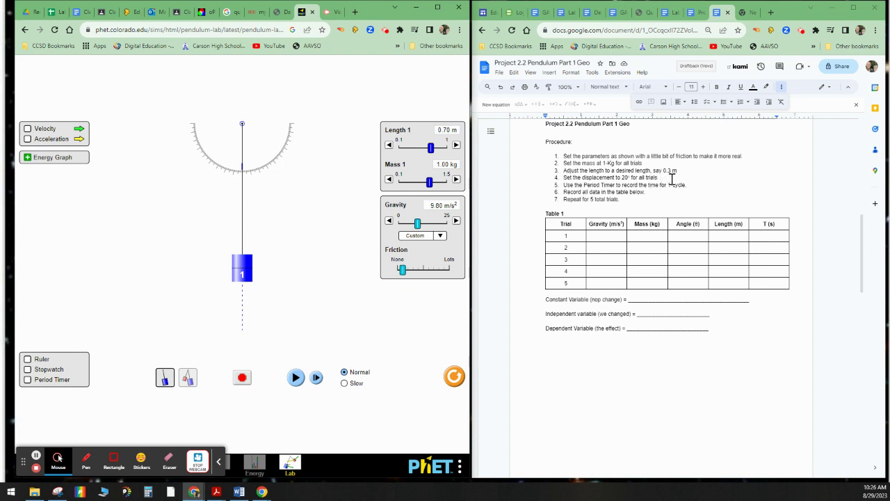
{"action": "left_click_drag", "start_coordinate": [431, 148], "coordinate": [411, 150]}
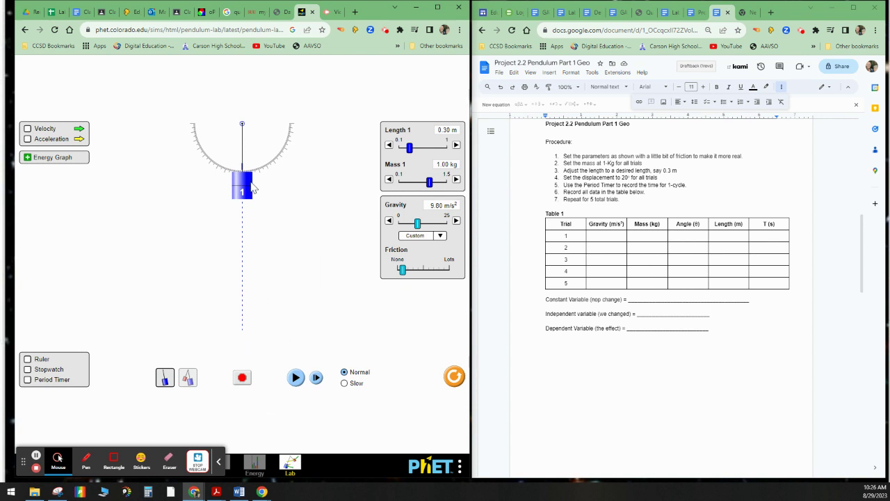
{"action": "left_click_drag", "start_coordinate": [243, 188], "coordinate": [263, 189]}
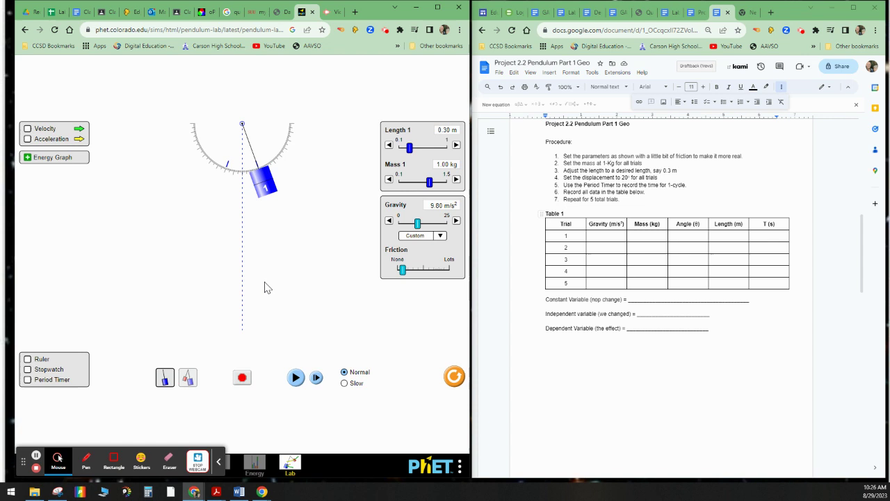
Show the Period Timer and arm it at 0.0000 s for the 0.30 m pendulum
{"action": "left_click", "coordinate": [28, 379]}
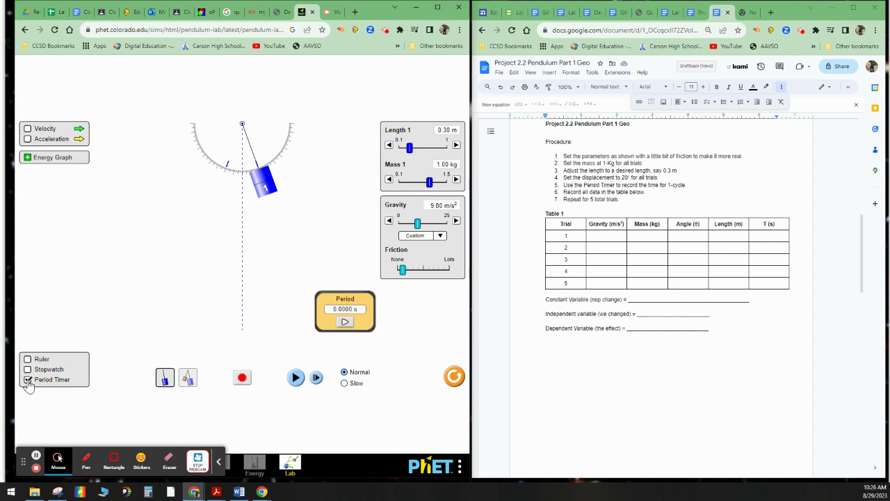
{"action": "left_click", "coordinate": [345, 324]}
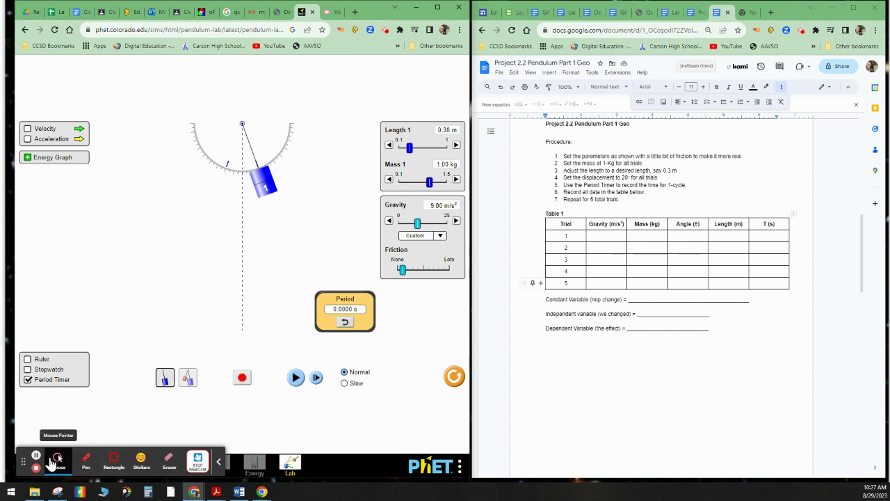
{"action": "right_click", "coordinate": [83, 465]}
{"action": "key", "text": "Escape"}
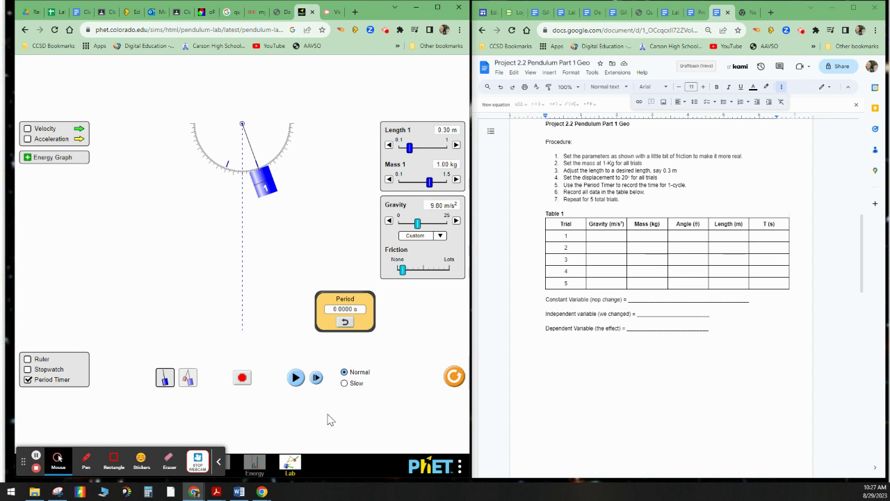
Time one period, then start filling Table 1 Trial 1 with period 1.1 and mass 1
{"action": "left_click", "coordinate": [295, 378]}
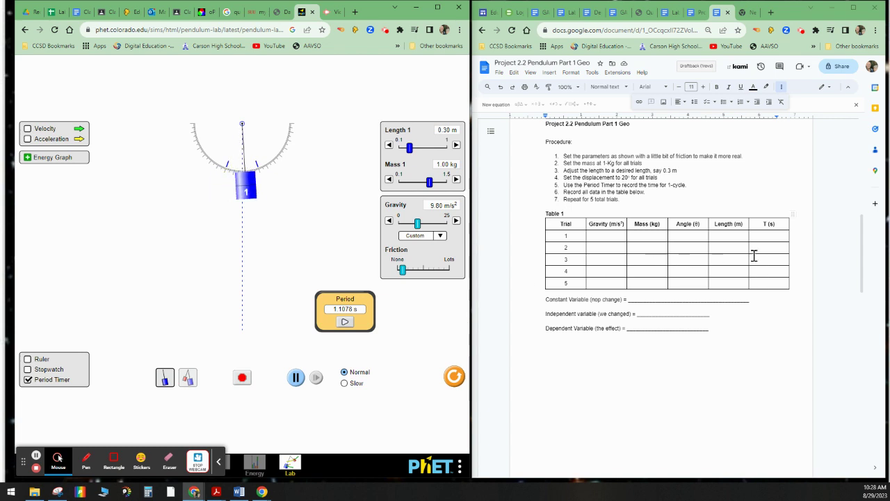
{"action": "left_click", "coordinate": [769, 237]}
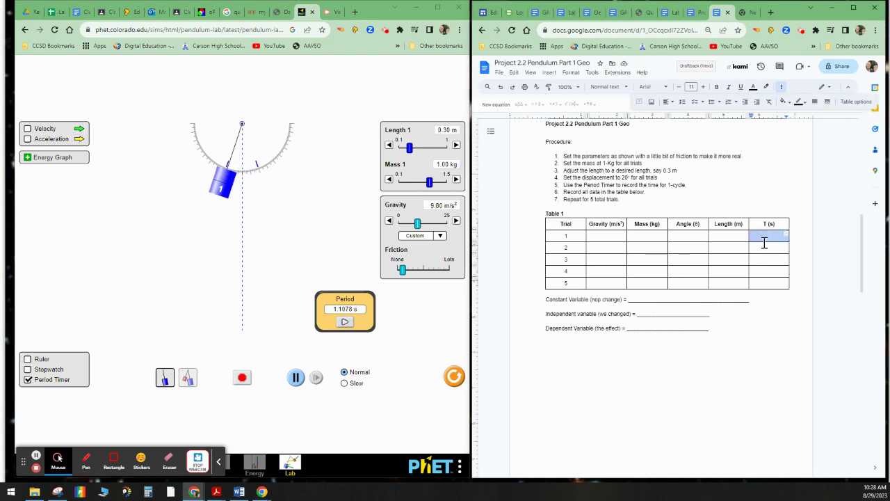
{"action": "type", "text": "1.1"}
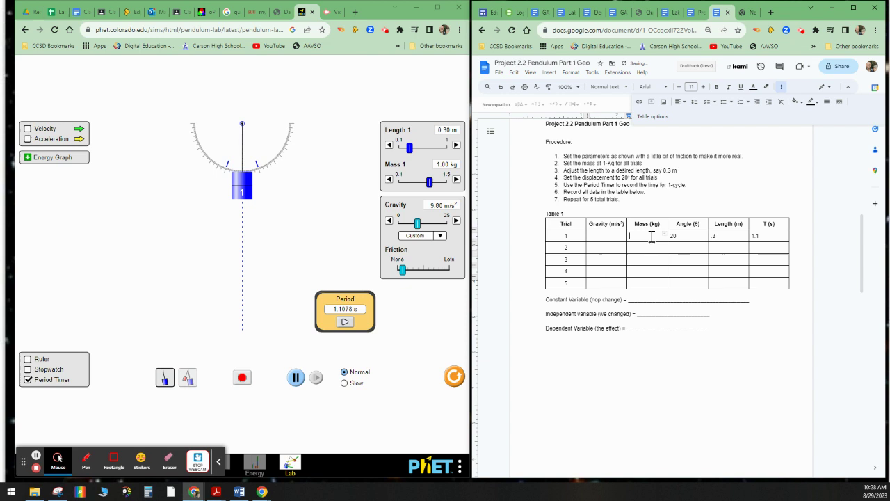
{"action": "type", "text": "1"}
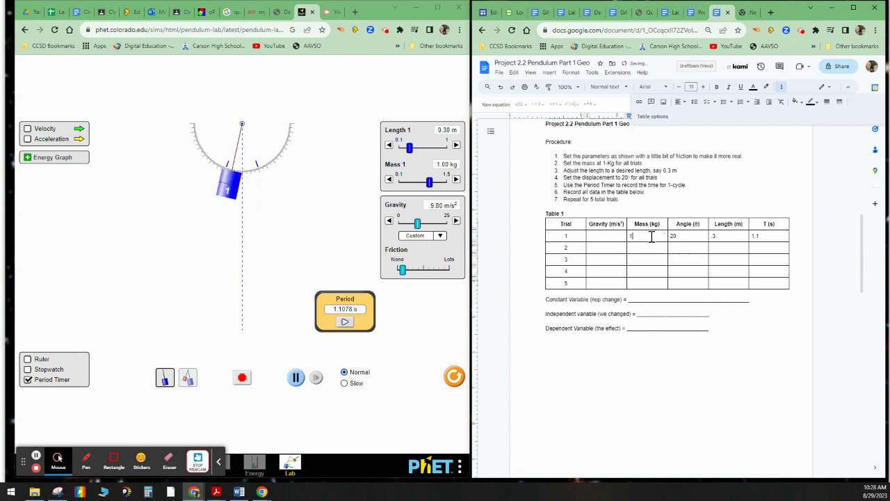
{"action": "left_click", "coordinate": [613, 238]}
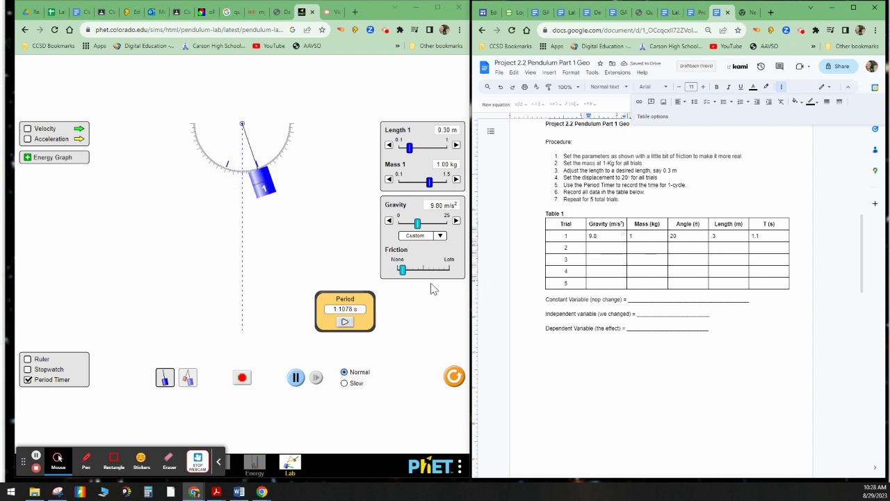
Reset the timer, set the bob to 20° and length 0.50 m, and time a 1.4301 s swing
{"action": "left_click", "coordinate": [297, 380]}
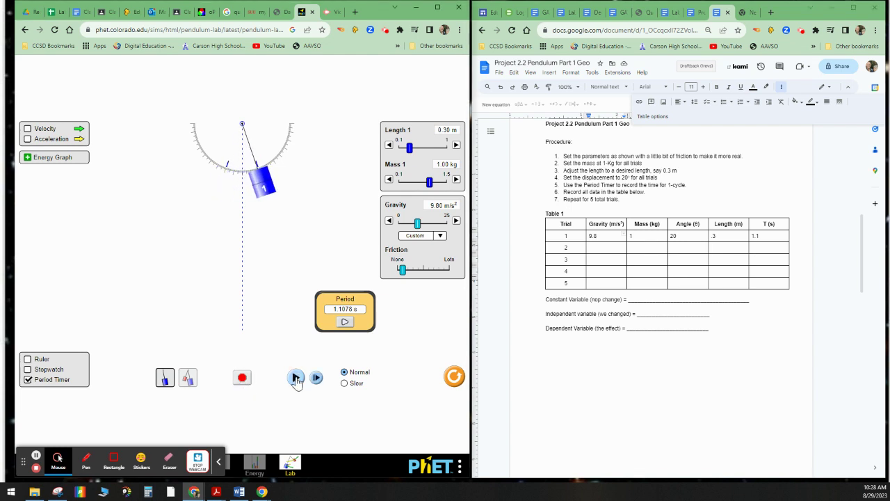
{"action": "left_click", "coordinate": [346, 322]}
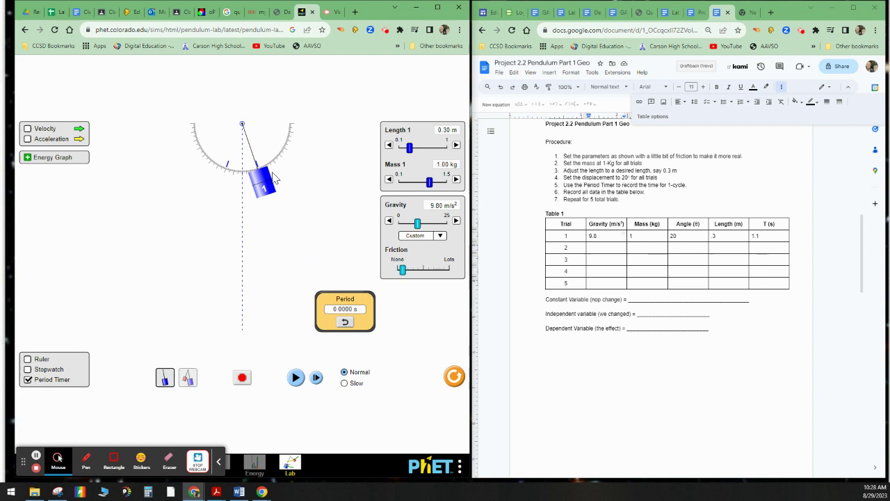
{"action": "left_click_drag", "start_coordinate": [263, 184], "coordinate": [264, 187]}
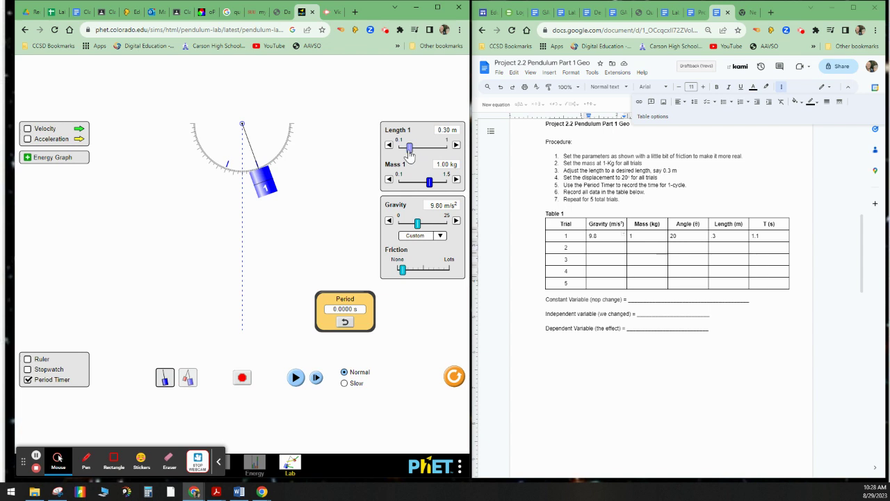
{"action": "left_click_drag", "start_coordinate": [410, 156], "coordinate": [419, 155]}
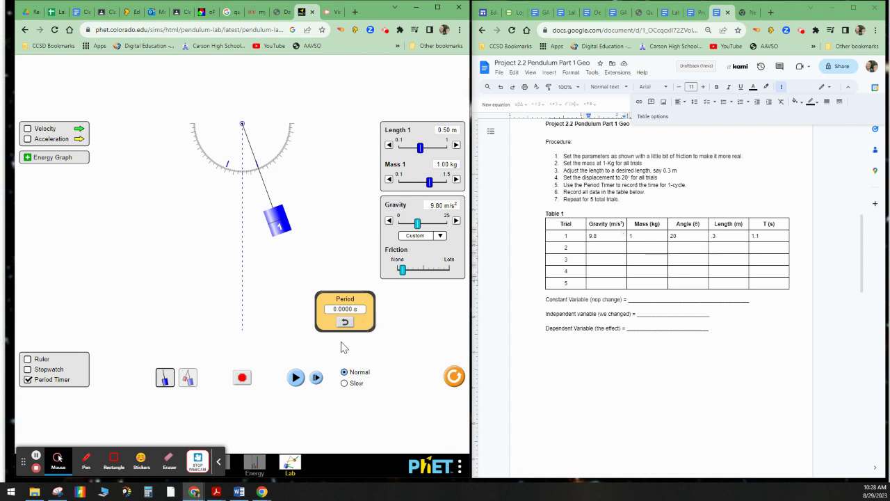
{"action": "left_click", "coordinate": [296, 379]}
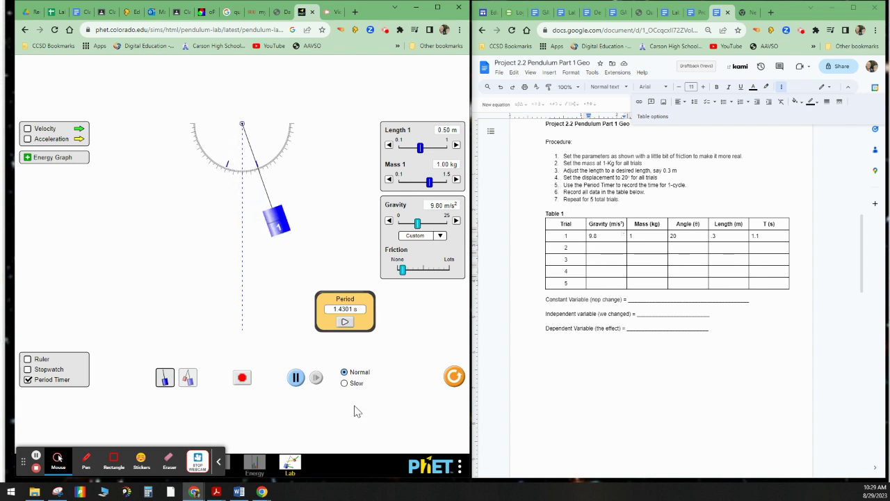
Pull the bob back out, lengthen the pendulum to 0.70 m, and time a 1.6921 s period
{"action": "left_click", "coordinate": [295, 378]}
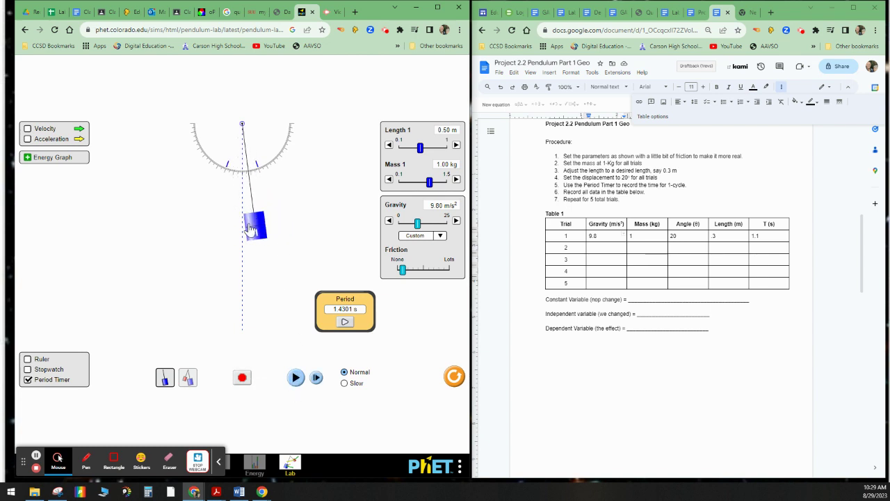
{"action": "left_click_drag", "start_coordinate": [251, 230], "coordinate": [276, 228]}
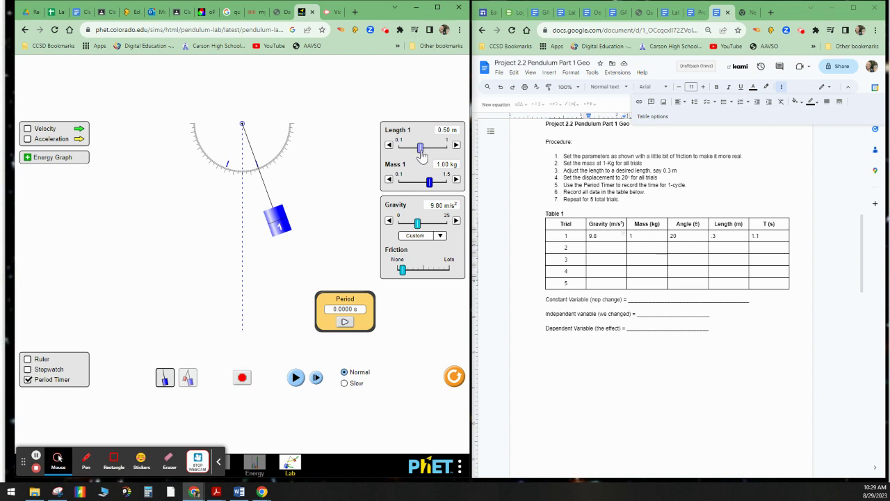
{"action": "left_click_drag", "start_coordinate": [421, 149], "coordinate": [433, 156]}
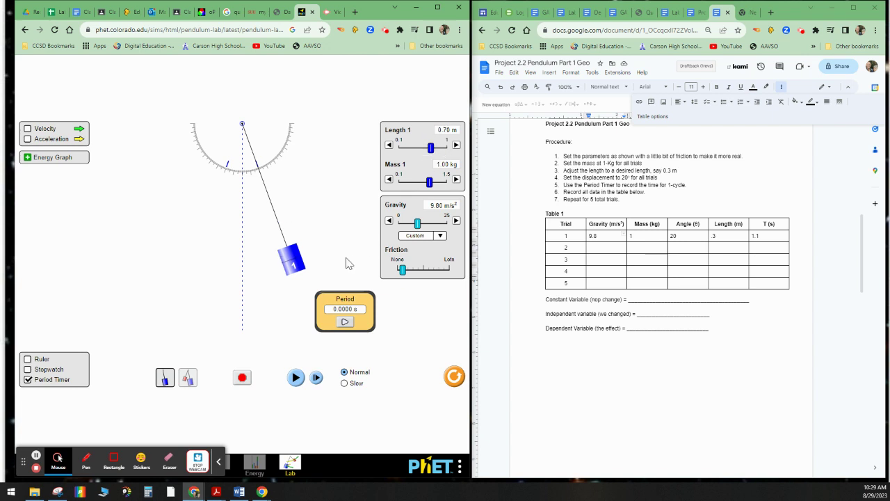
{"action": "left_click", "coordinate": [346, 322]}
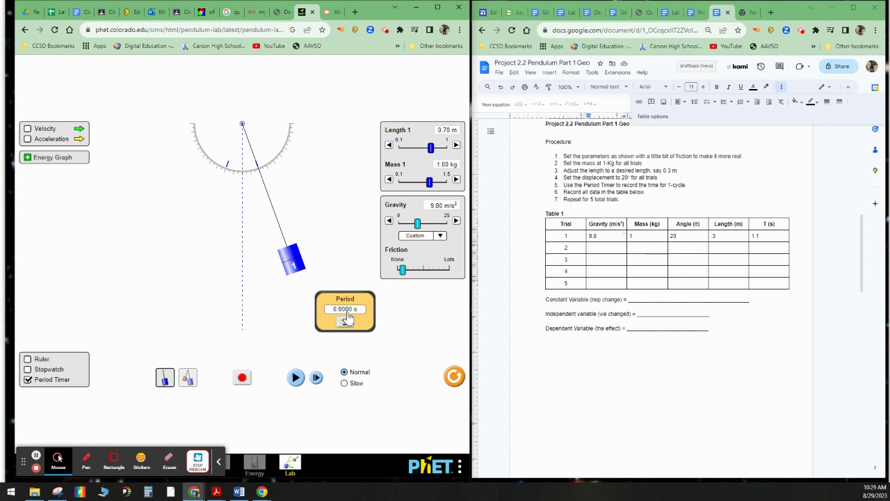
{"action": "left_click", "coordinate": [295, 377]}
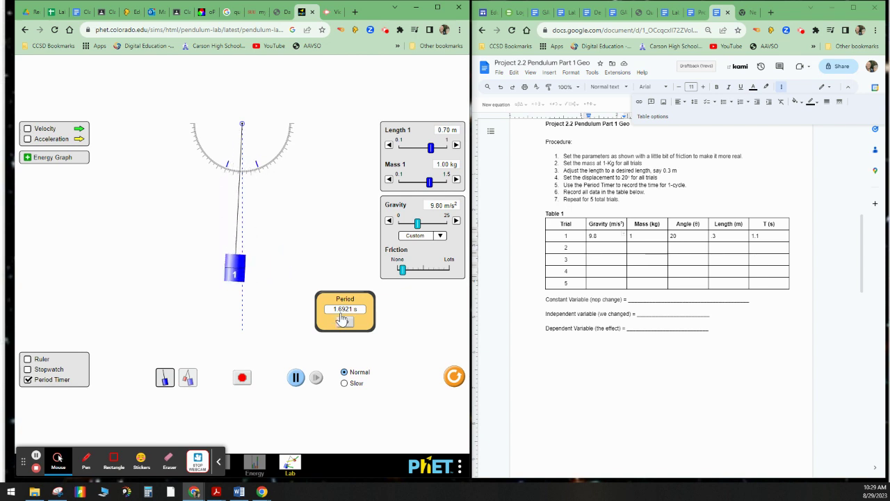
Reset the bob to 20°, lengthen the pendulum to 0.90 m, and time one 1.9187 s swing
{"action": "left_click", "coordinate": [296, 377]}
{"action": "left_click_drag", "start_coordinate": [288, 265], "coordinate": [290, 266]}
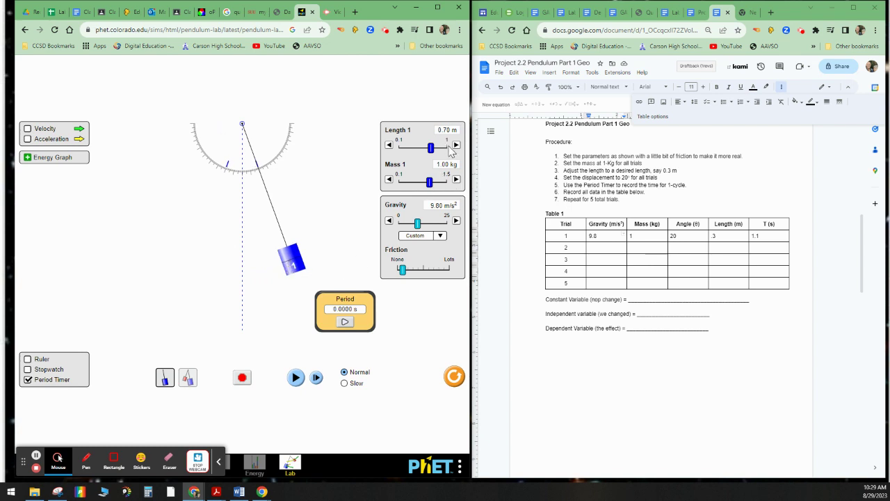
{"action": "left_click_drag", "start_coordinate": [431, 149], "coordinate": [443, 155]}
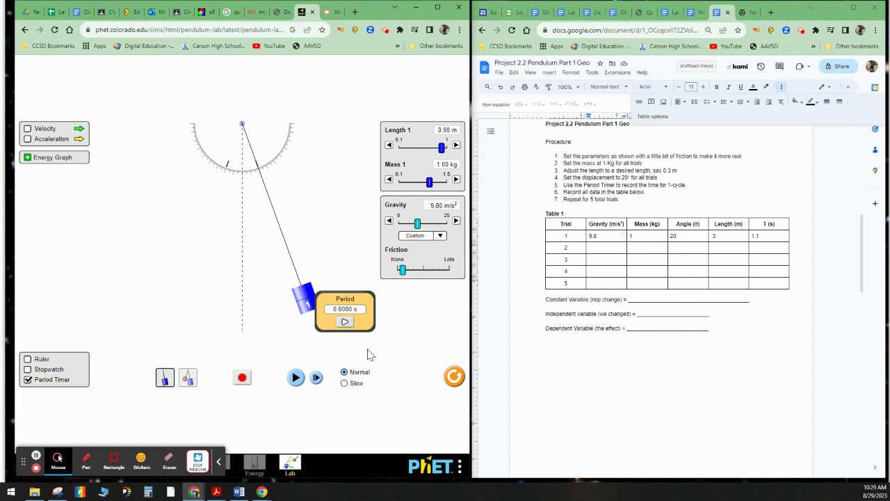
{"action": "left_click", "coordinate": [345, 322]}
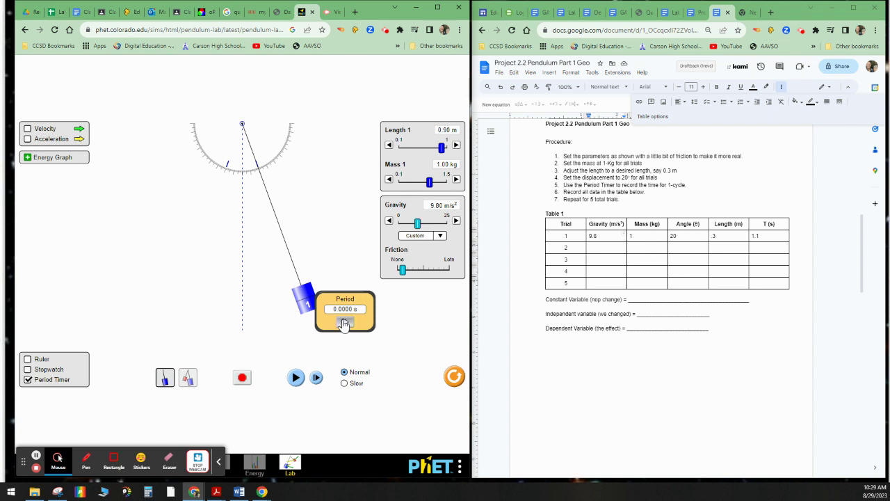
{"action": "left_click", "coordinate": [295, 379]}
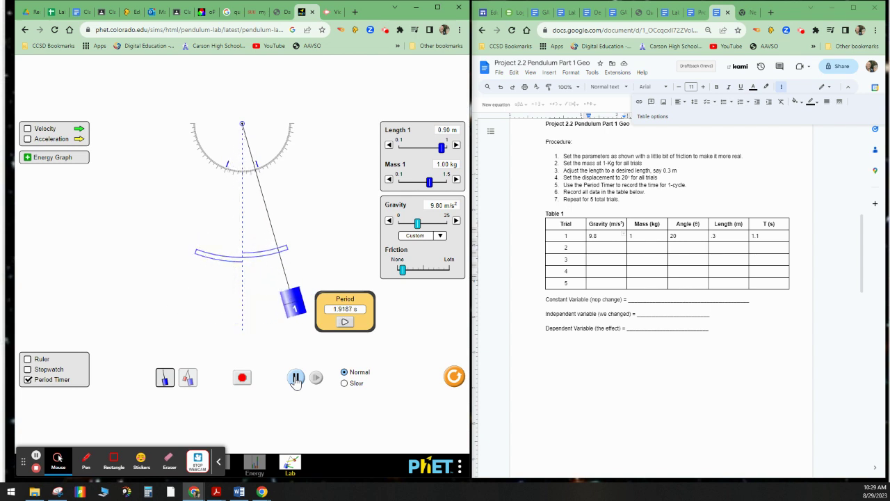
{"action": "left_click", "coordinate": [296, 380]}
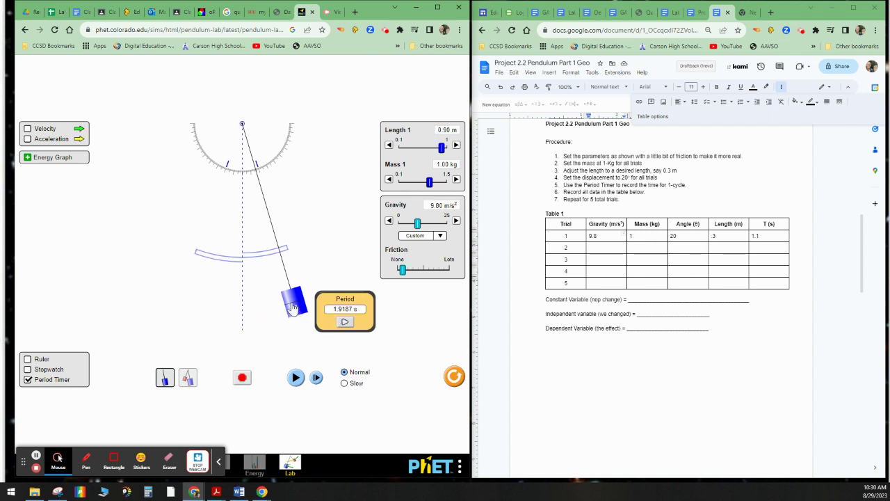
Pull the bob out, slide the length to 1.00 m then 0.10 m, and time a 0.6396 s swing
{"action": "left_click_drag", "start_coordinate": [293, 307], "coordinate": [304, 300]}
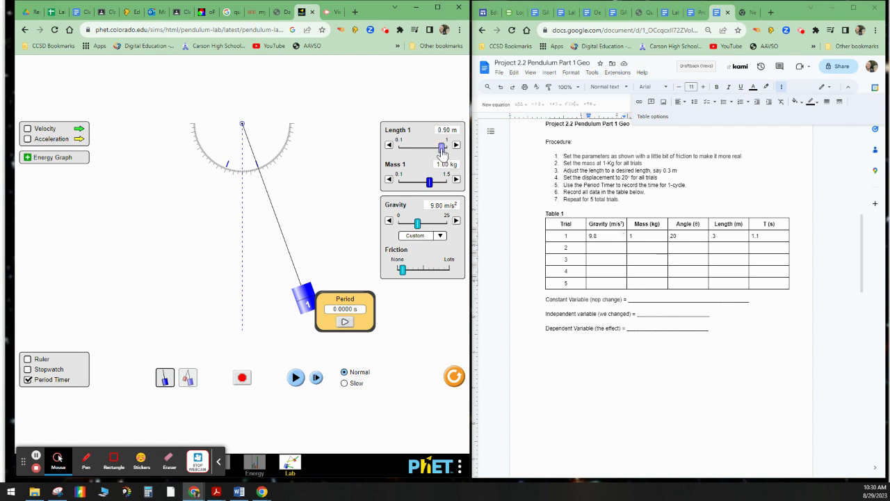
{"action": "left_click_drag", "start_coordinate": [443, 149], "coordinate": [453, 153]}
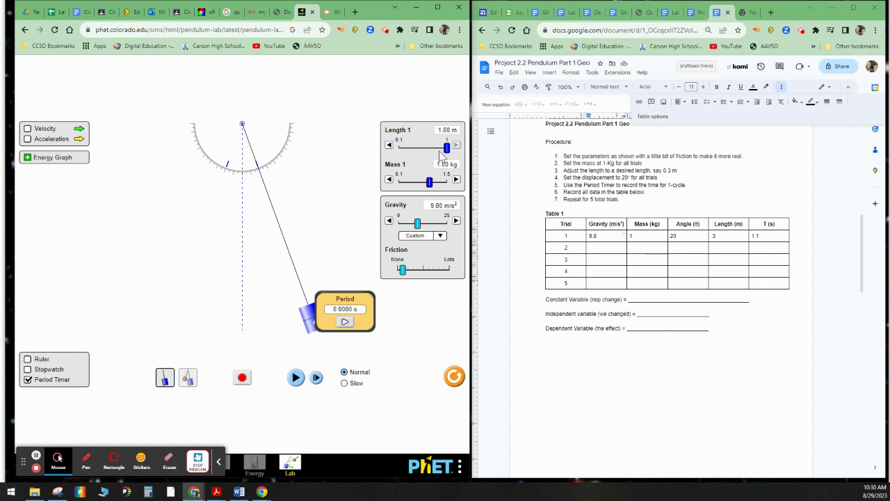
{"action": "left_click_drag", "start_coordinate": [448, 151], "coordinate": [400, 155]}
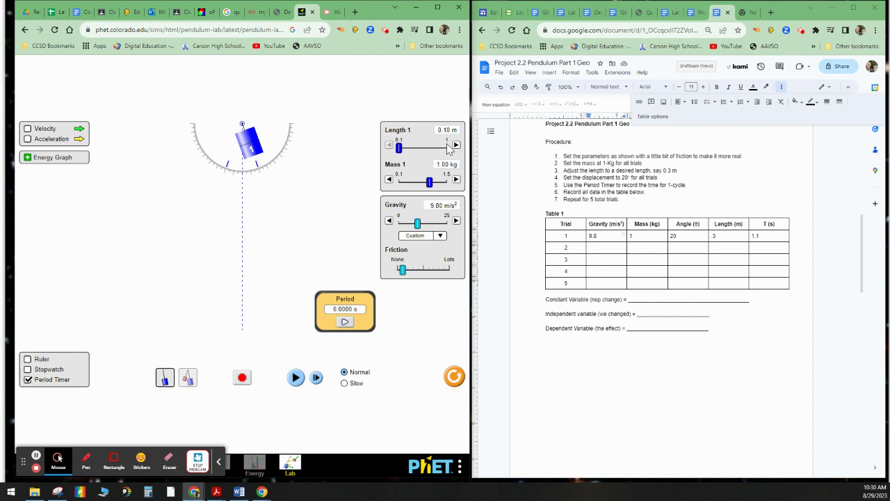
{"action": "left_click", "coordinate": [345, 321]}
{"action": "left_click", "coordinate": [295, 378]}
Pluralize the heading under Table 1 to 'Constant Variables (no change)' and remove the stray letter
{"action": "left_click", "coordinate": [588, 299]}
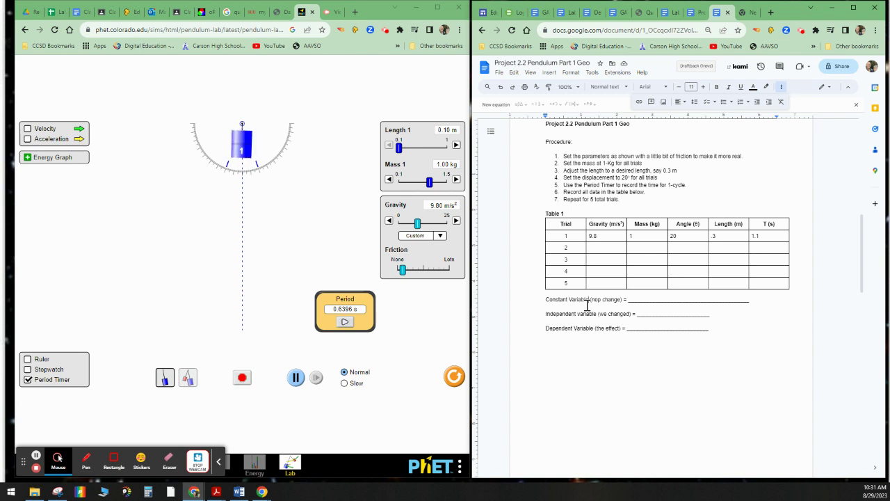
{"action": "type", "text": "s"}
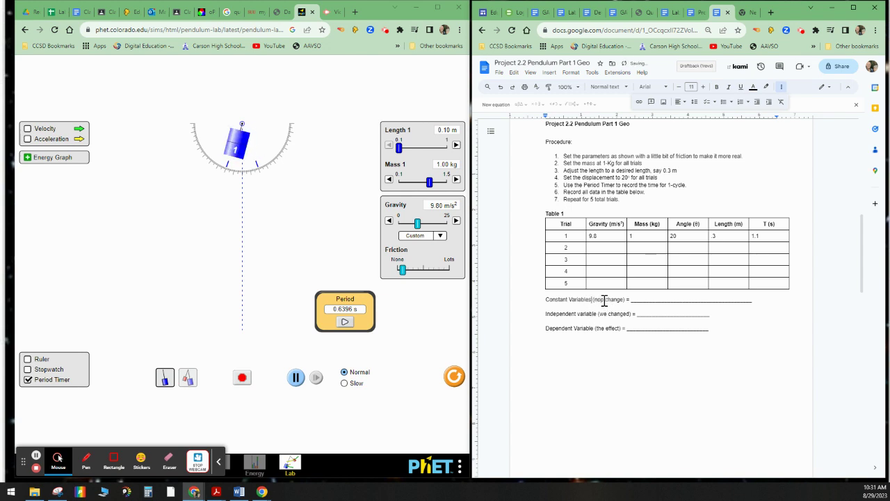
{"action": "key", "text": "BackSpace"}
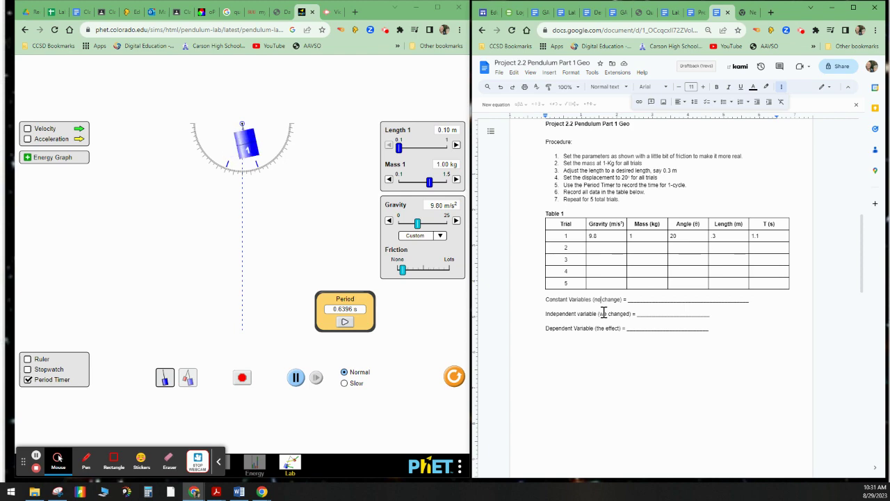
Scroll down to the blank Dependent vs Independent graph grid and the 'Choose From Graph Types' image
{"action": "scroll", "coordinate": [605, 328], "scroll_direction": "down", "scroll_amount": 5}
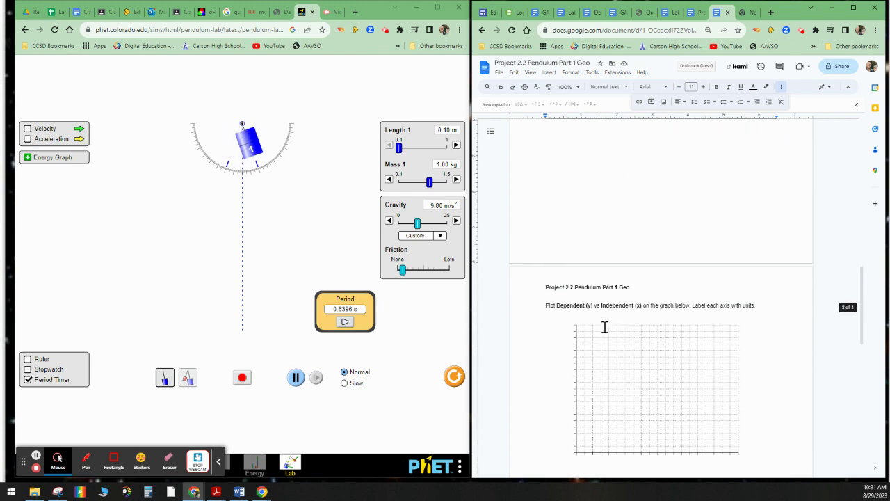
{"action": "scroll", "coordinate": [568, 328], "scroll_direction": "down", "scroll_amount": 2}
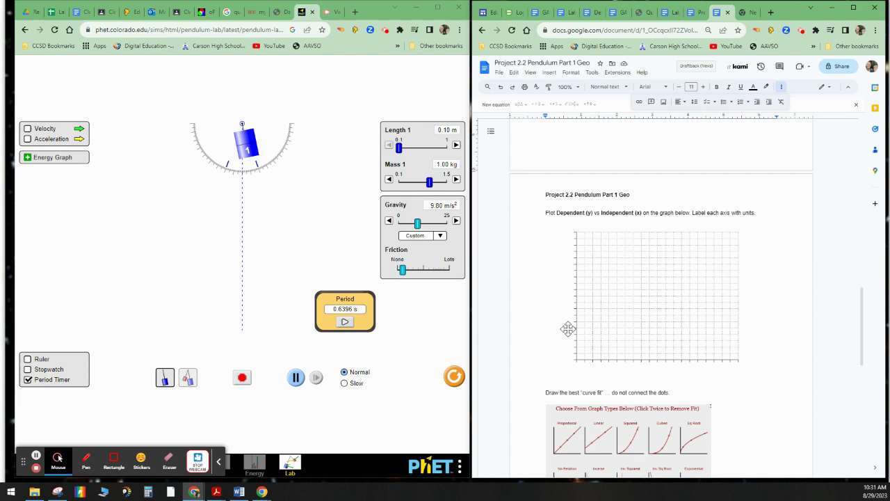
{"action": "scroll", "coordinate": [569, 328], "scroll_direction": "down", "scroll_amount": 1}
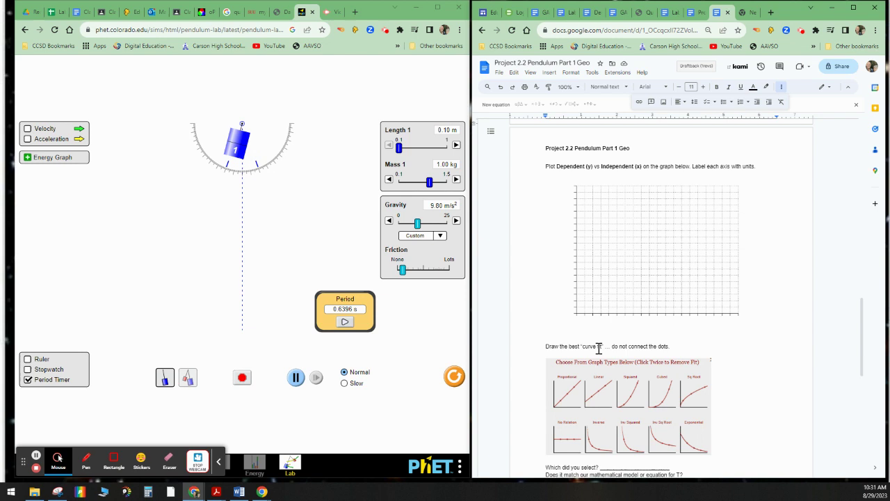
{"action": "scroll", "coordinate": [732, 340], "scroll_direction": "down", "scroll_amount": 1}
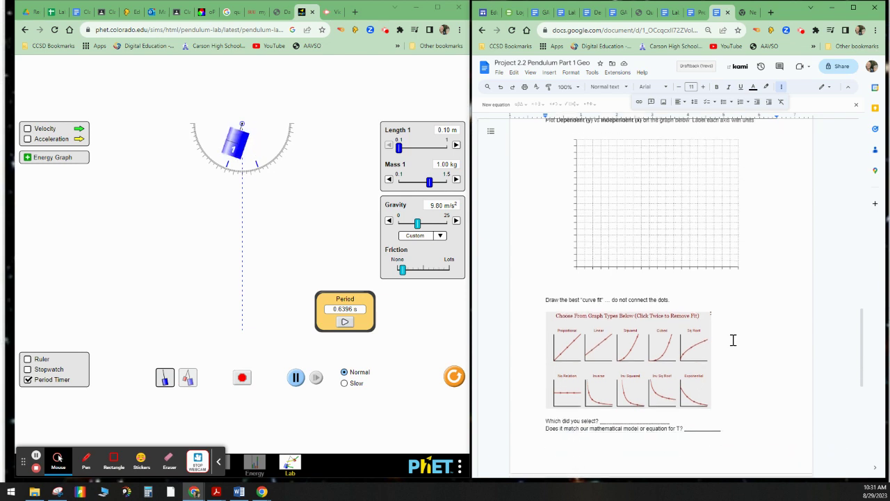